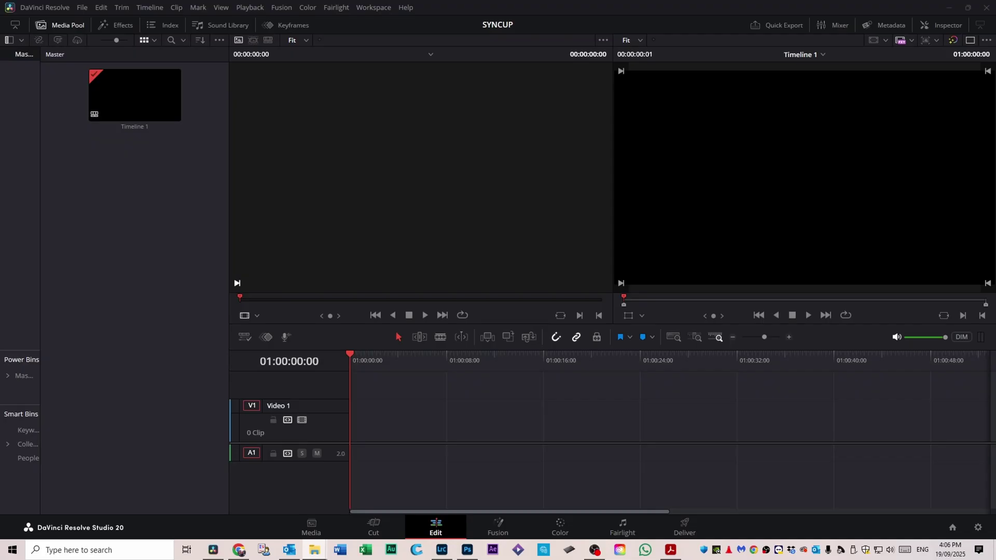
- Import Drone D-Log.mov, mark In at 01:00:02:17 and Out at 01:00:12:05, and place it on V1
{"action": "left_click_drag", "start_coordinate": [995, 288], "coordinate": [143, 204]}
{"action": "left_click_drag", "start_coordinate": [119, 102], "coordinate": [383, 186]}
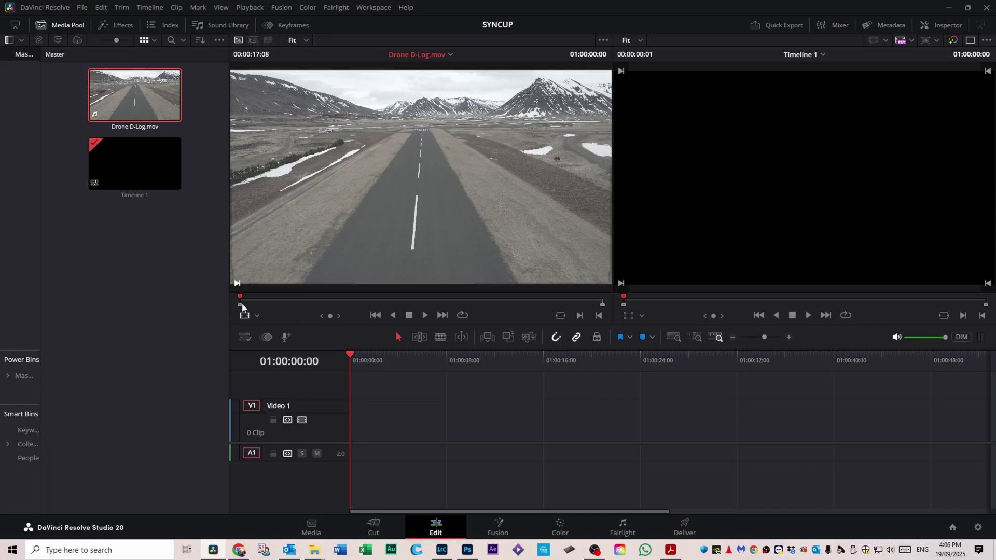
{"action": "left_click_drag", "start_coordinate": [241, 299], "coordinate": [296, 297]}
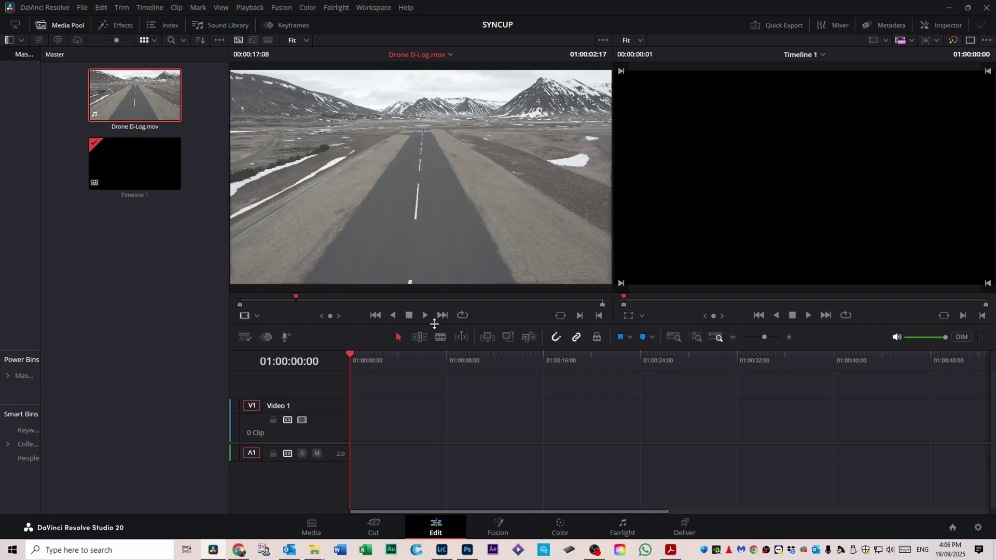
{"action": "left_click", "coordinate": [580, 315]}
{"action": "left_click_drag", "start_coordinate": [296, 298], "coordinate": [495, 297]}
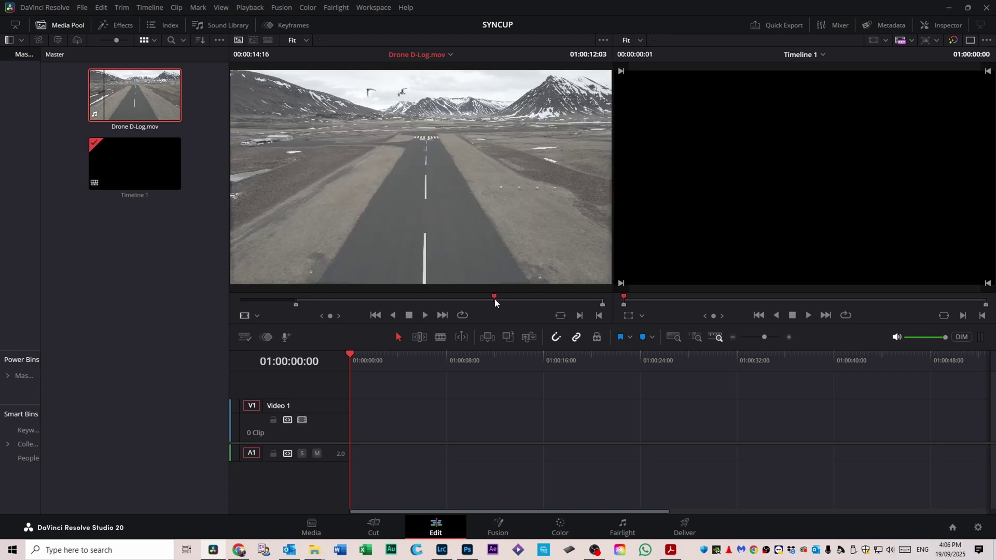
{"action": "left_click", "coordinate": [600, 315]}
{"action": "left_click_drag", "start_coordinate": [363, 195], "coordinate": [351, 440]}
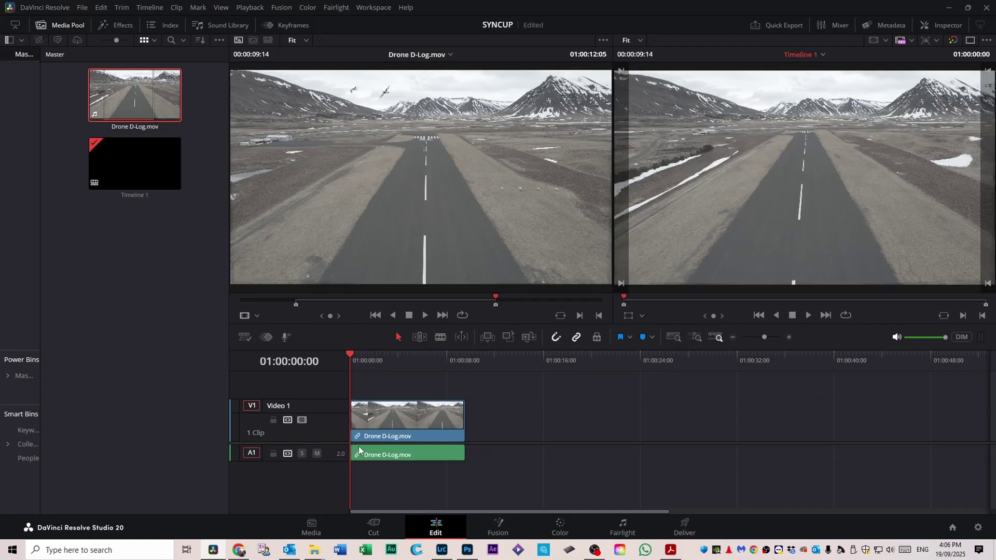
{"action": "left_click", "coordinate": [390, 428]}
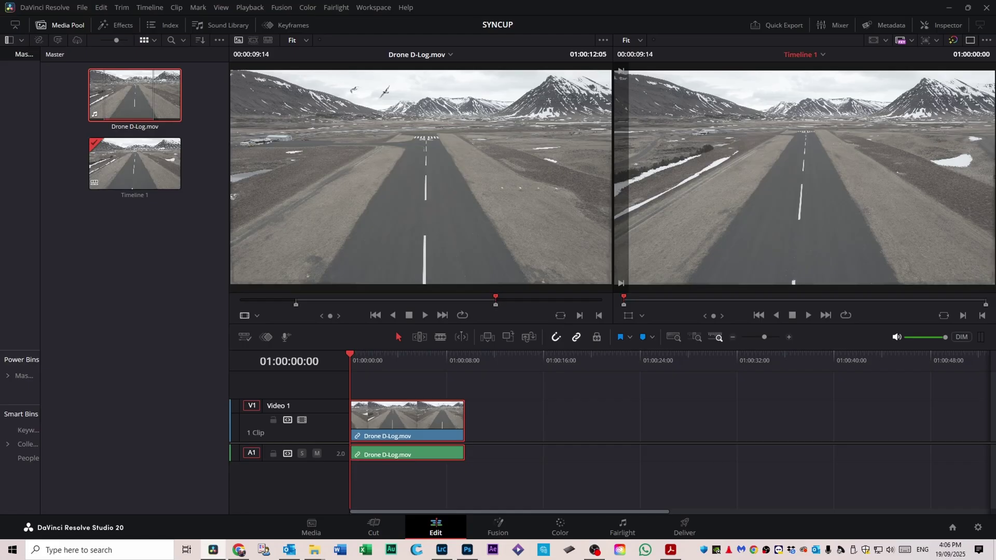
- Open SYNCUP's Project Settings and scroll to the Color Management Lookup Tables section
{"action": "left_click", "coordinate": [979, 529]}
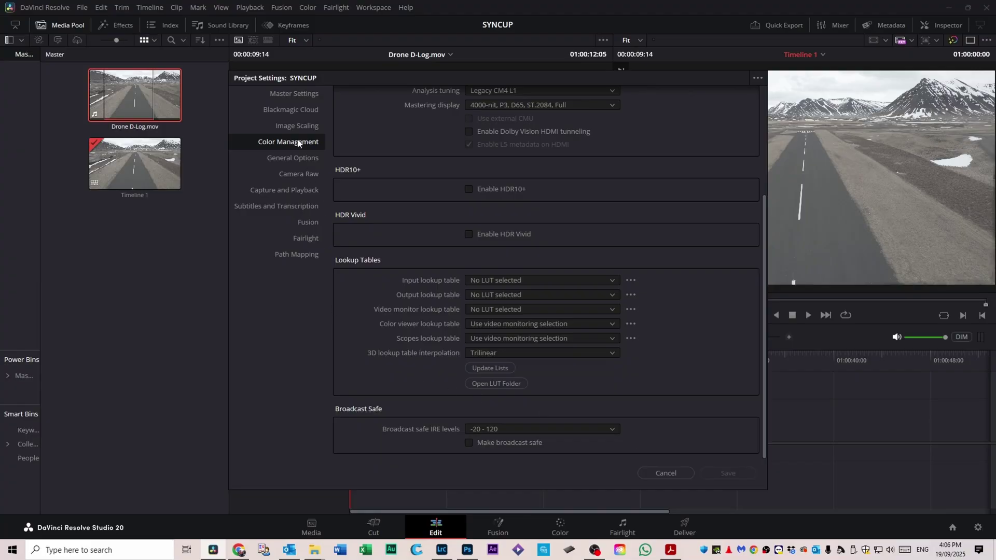
{"action": "scroll", "coordinate": [400, 206], "scroll_direction": "up", "scroll_amount": 1}
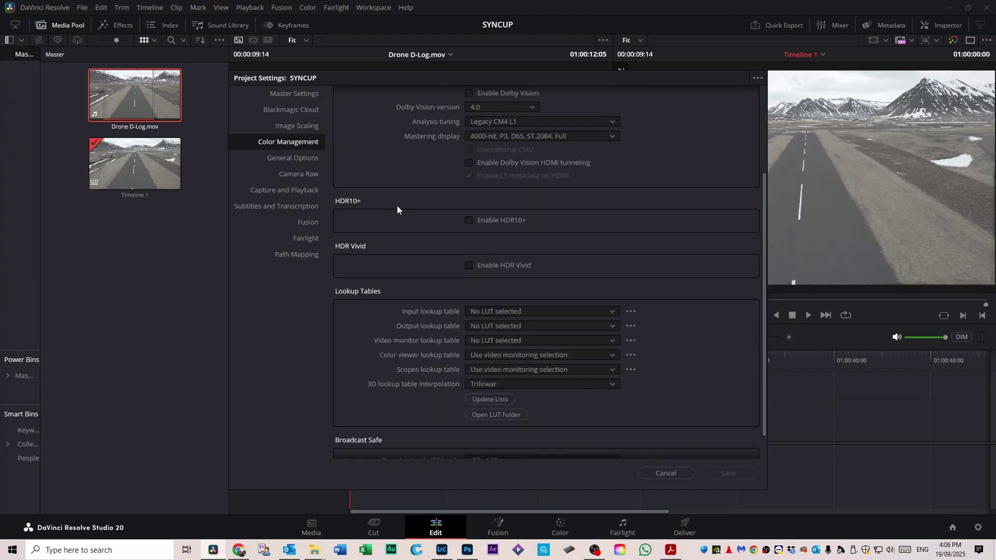
{"action": "scroll", "coordinate": [410, 186], "scroll_direction": "down", "scroll_amount": 1}
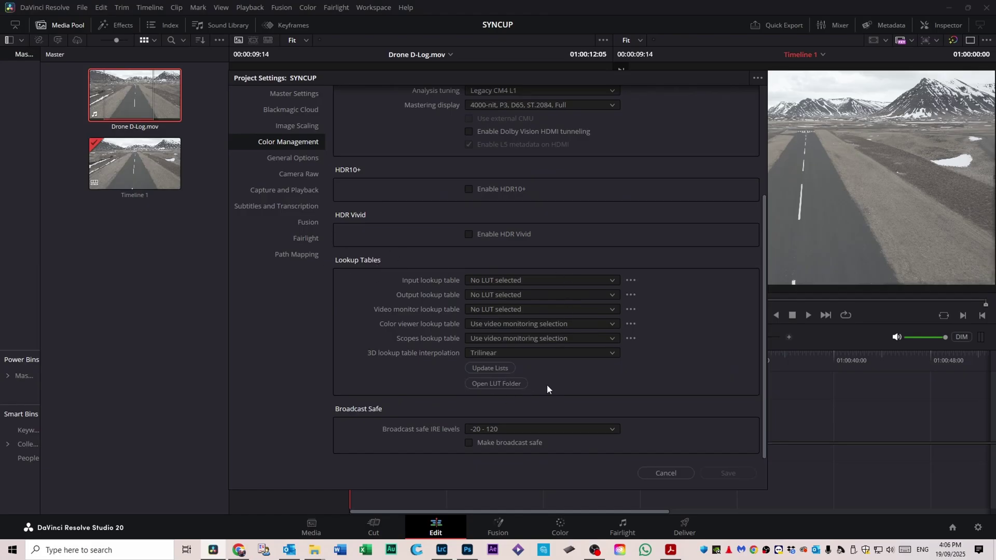
- Open Resolve's LUT folder in a maximized Explorer window and create a folder named 'Reel Prodigy Luts'
{"action": "left_click", "coordinate": [505, 384]}
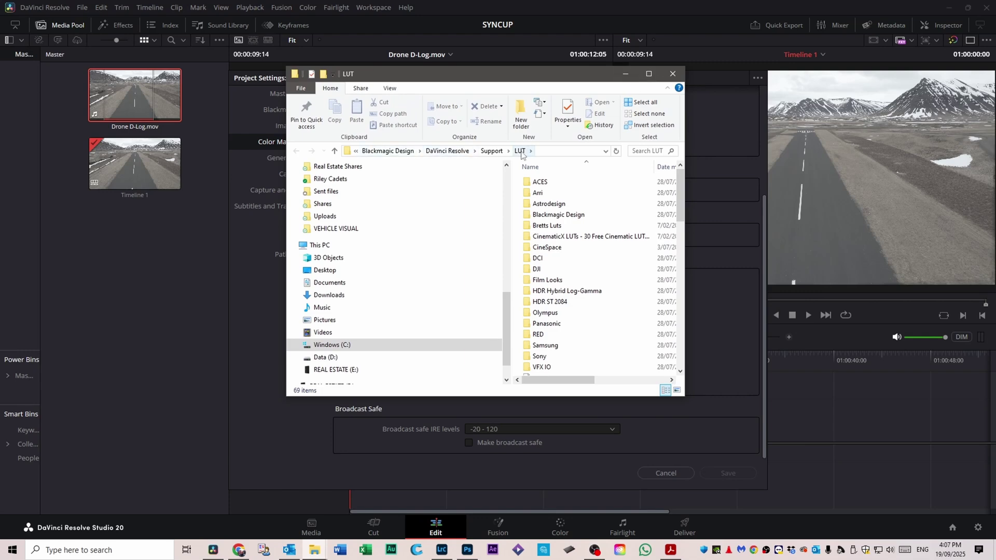
{"action": "key", "text": "super+Up"}
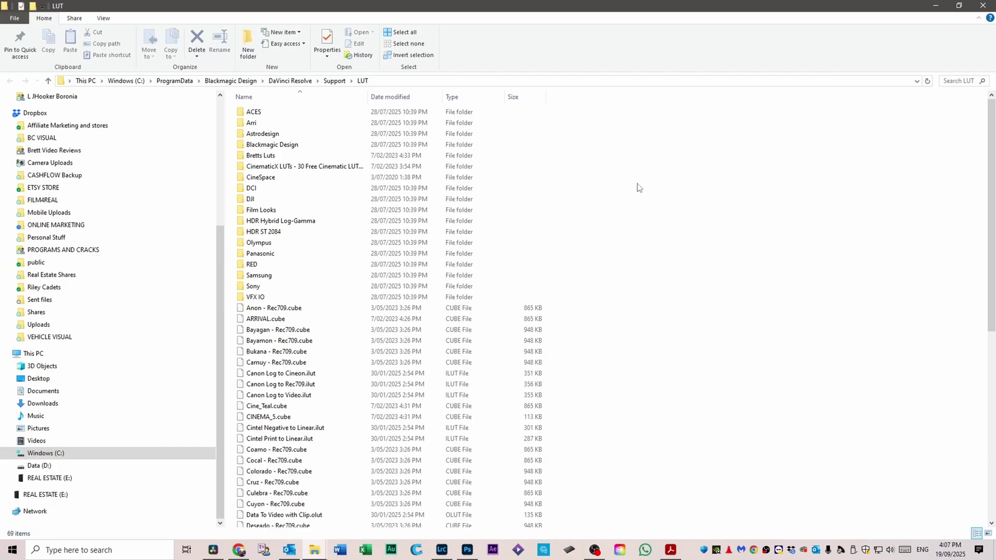
{"action": "right_click", "coordinate": [625, 193]}
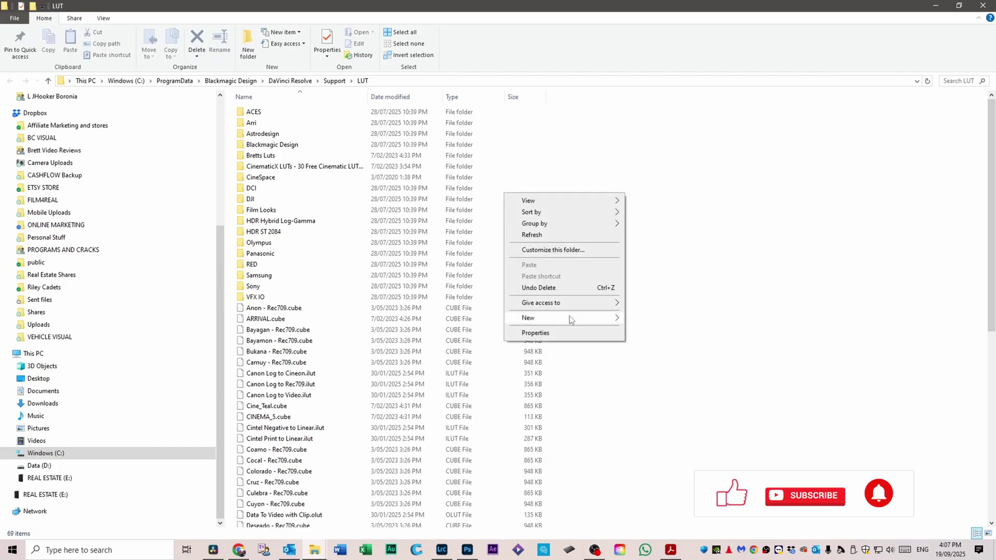
{"action": "mouse_move", "coordinate": [570, 319]}
{"action": "left_click", "coordinate": [649, 317]}
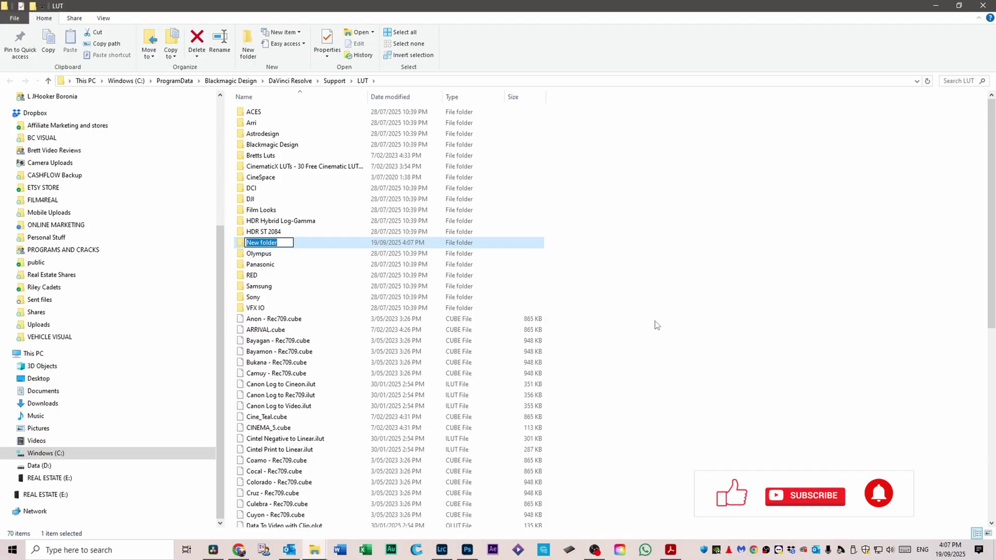
{"action": "type", "text": "Reel"}
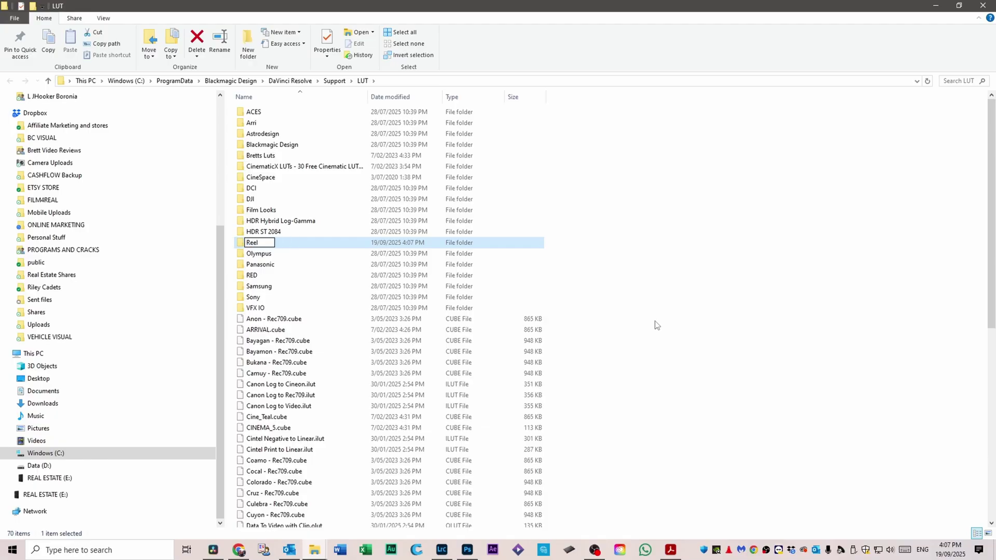
{"action": "type", "text": " Prodigy Luts"}
{"action": "left_click", "coordinate": [747, 261]}
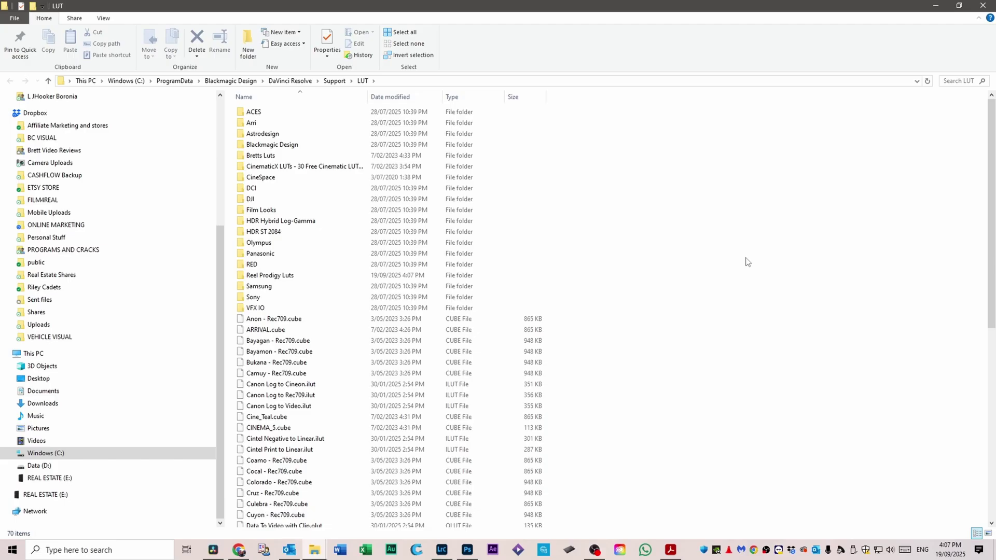
- Copy all .cube files from the 51 Movie LUTS Superpack into the Reel Prodigy Luts folder
{"action": "left_click_drag", "start_coordinate": [995, 85], "coordinate": [624, 78]}
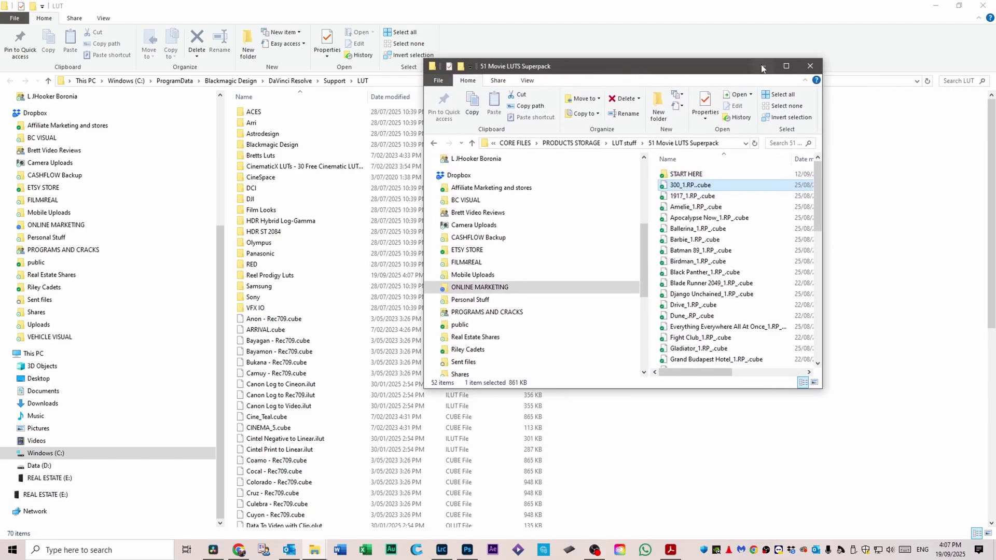
{"action": "left_click", "coordinate": [784, 67]}
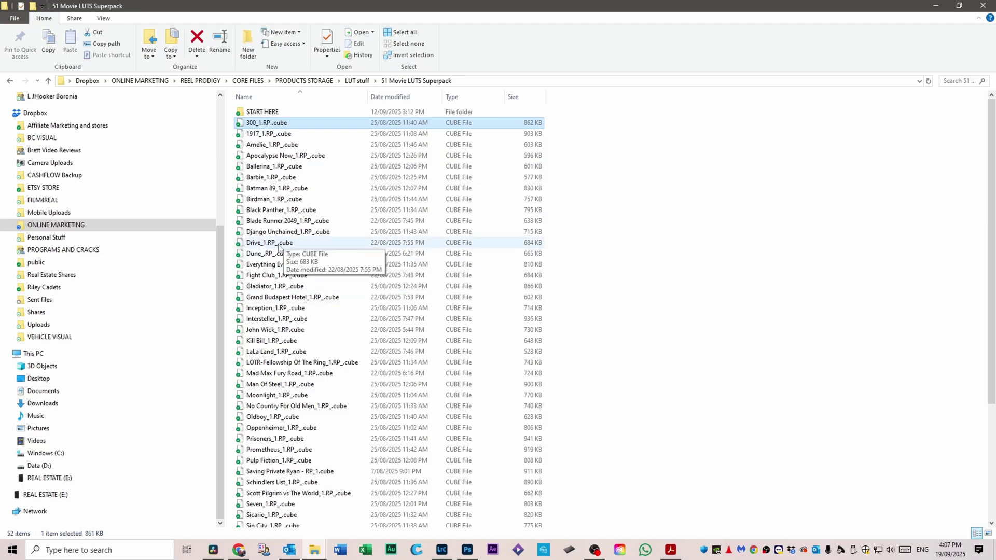
{"action": "left_click_drag", "start_coordinate": [471, 14], "coordinate": [713, 55]}
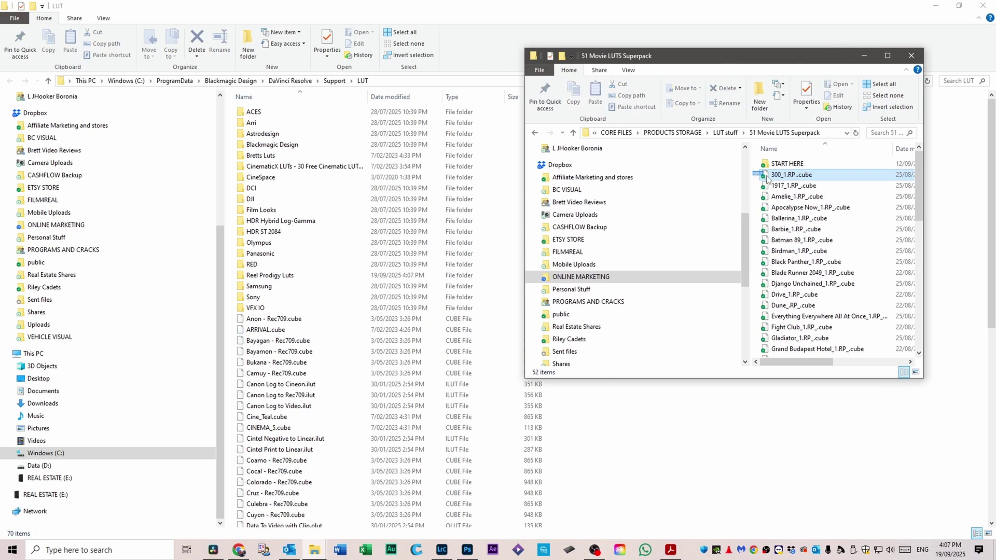
{"action": "left_click_drag", "start_coordinate": [753, 175], "coordinate": [818, 387]}
{"action": "left_click_drag", "start_coordinate": [786, 289], "coordinate": [286, 280]}
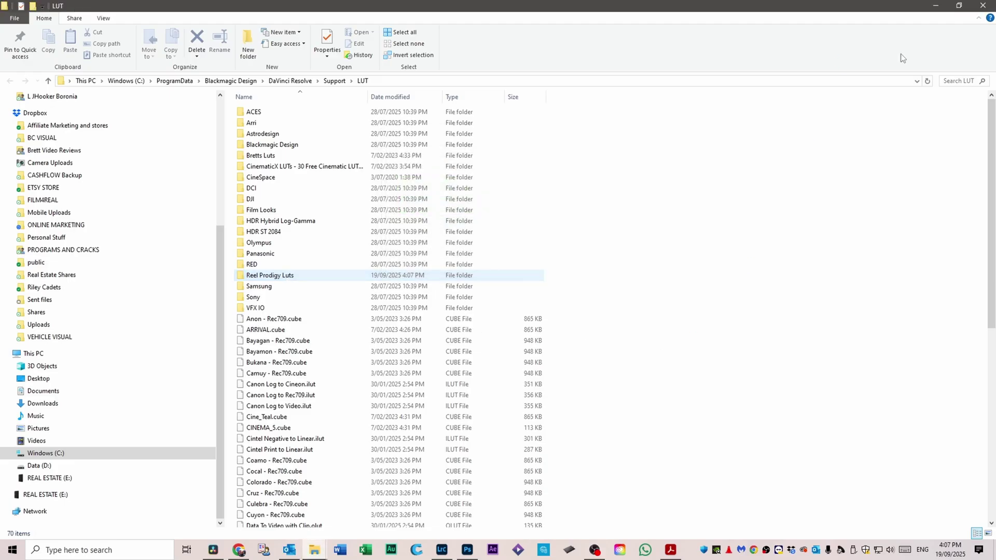
- Close both Explorer windows, update the Lookup Tables lists, and save the project settings
{"action": "left_click", "coordinate": [983, 6]}
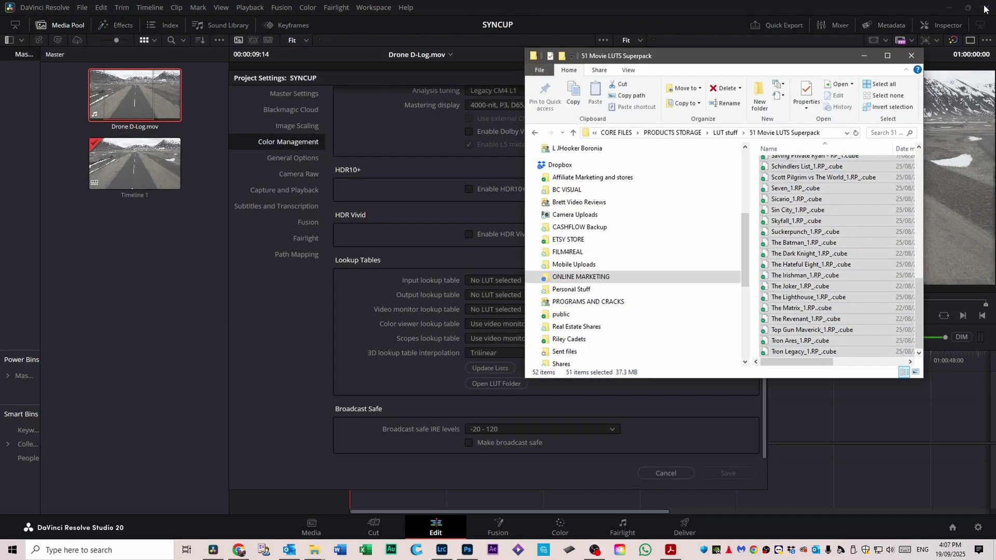
{"action": "left_click", "coordinate": [913, 55]}
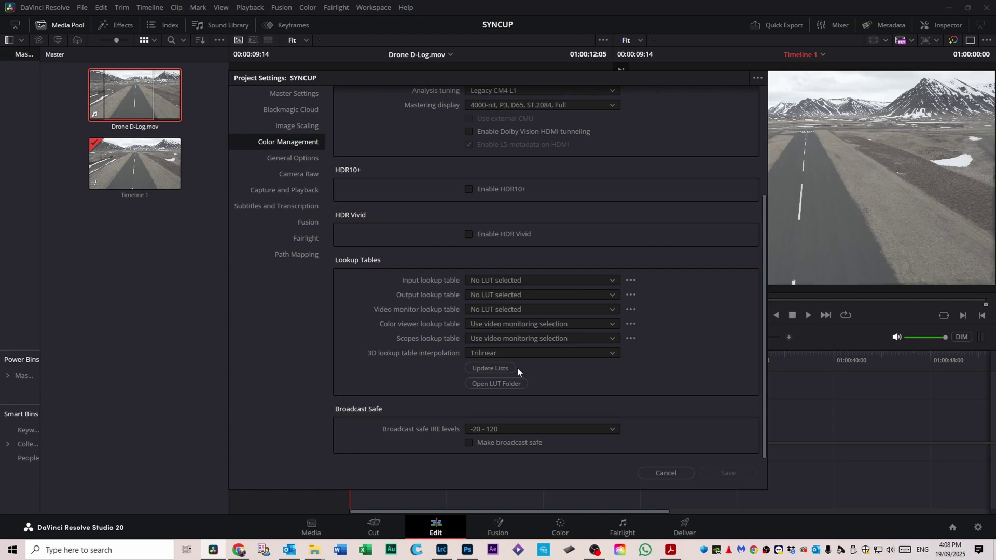
{"action": "left_click", "coordinate": [497, 371]}
{"action": "left_click", "coordinate": [728, 473]}
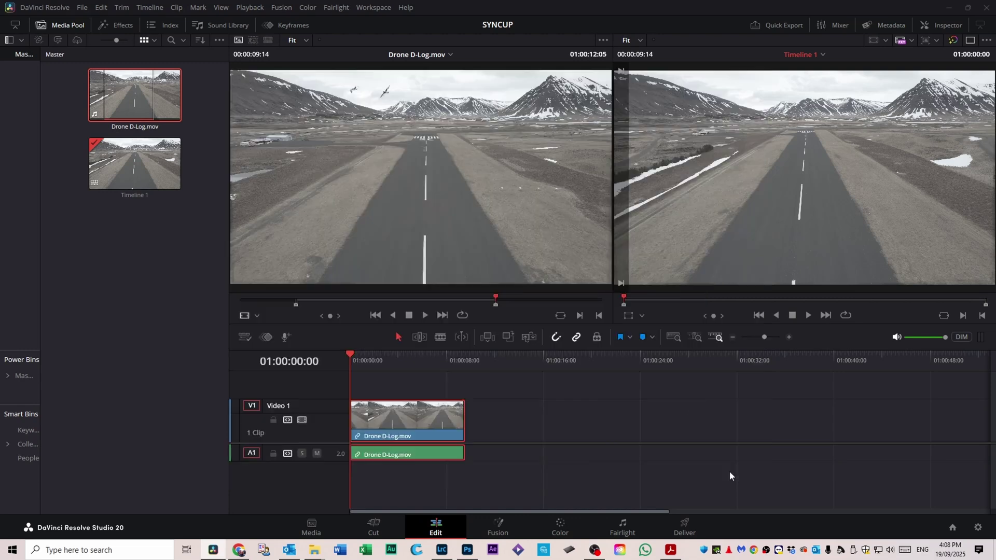
- On the Color page, open the LUT library and browse the Reel Prodigy Luts folder's movie LUT thumbnails
{"action": "left_click", "coordinate": [562, 529]}
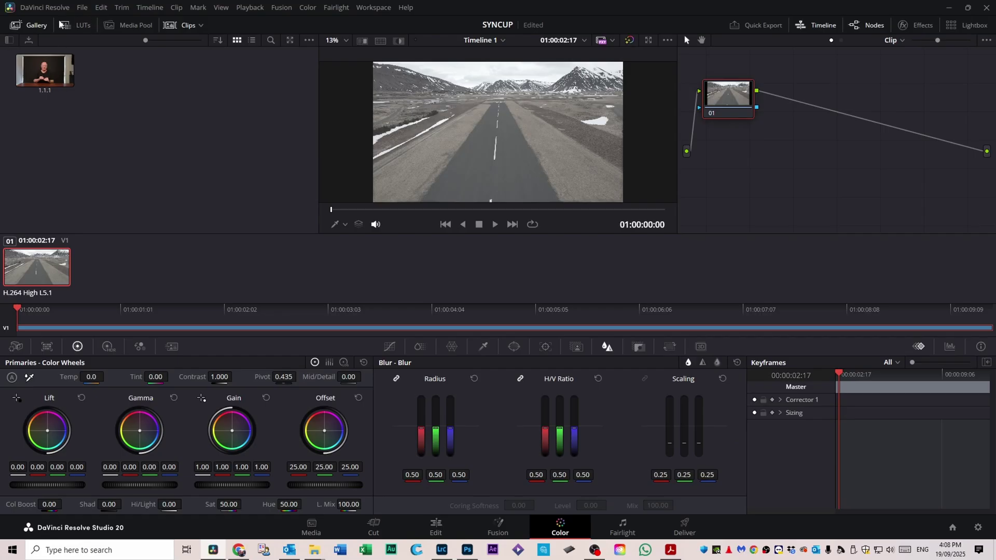
{"action": "left_click", "coordinate": [85, 27]}
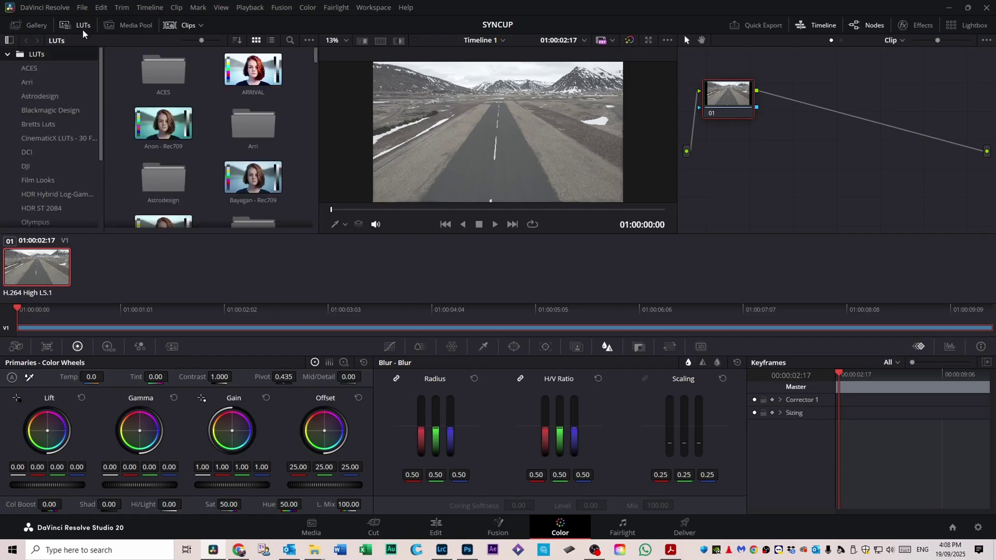
{"action": "scroll", "coordinate": [224, 109], "scroll_direction": "down", "scroll_amount": 1}
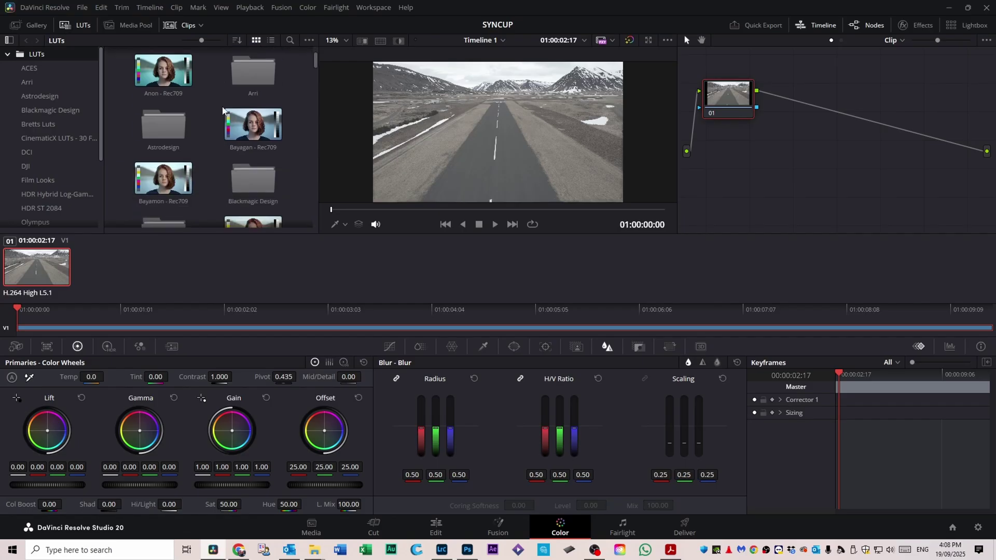
{"action": "scroll", "coordinate": [222, 110], "scroll_direction": "down", "scroll_amount": 5}
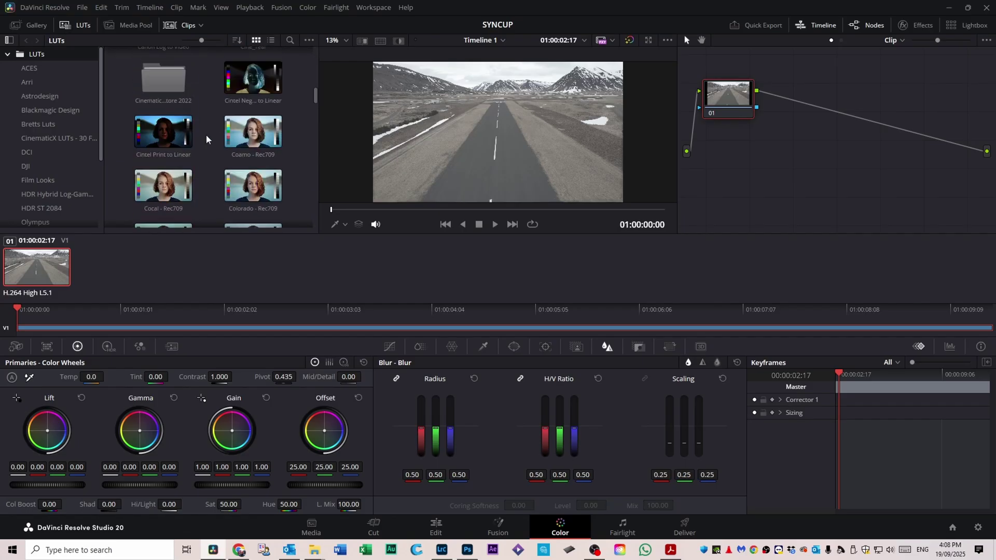
{"action": "scroll", "coordinate": [206, 139], "scroll_direction": "down", "scroll_amount": 5}
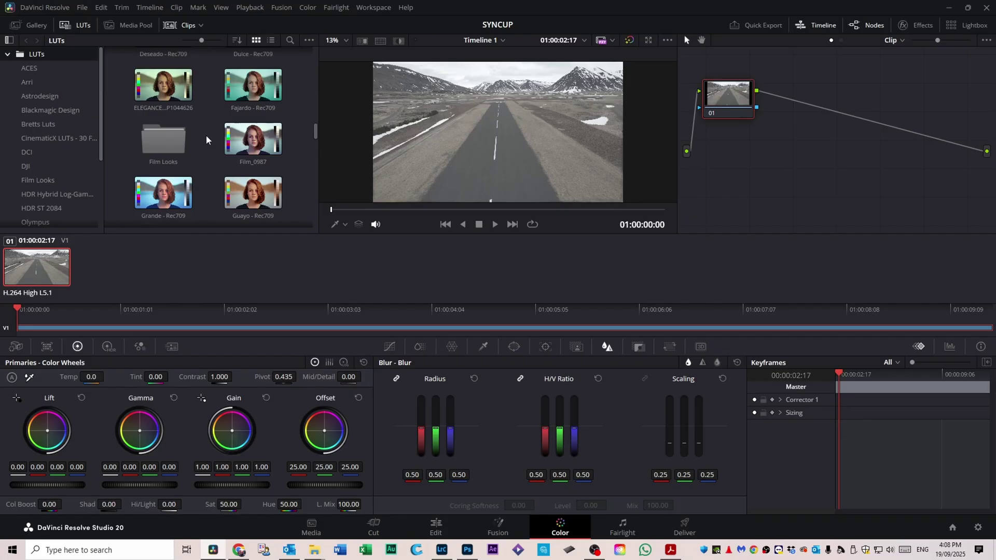
{"action": "scroll", "coordinate": [207, 139], "scroll_direction": "down", "scroll_amount": 5}
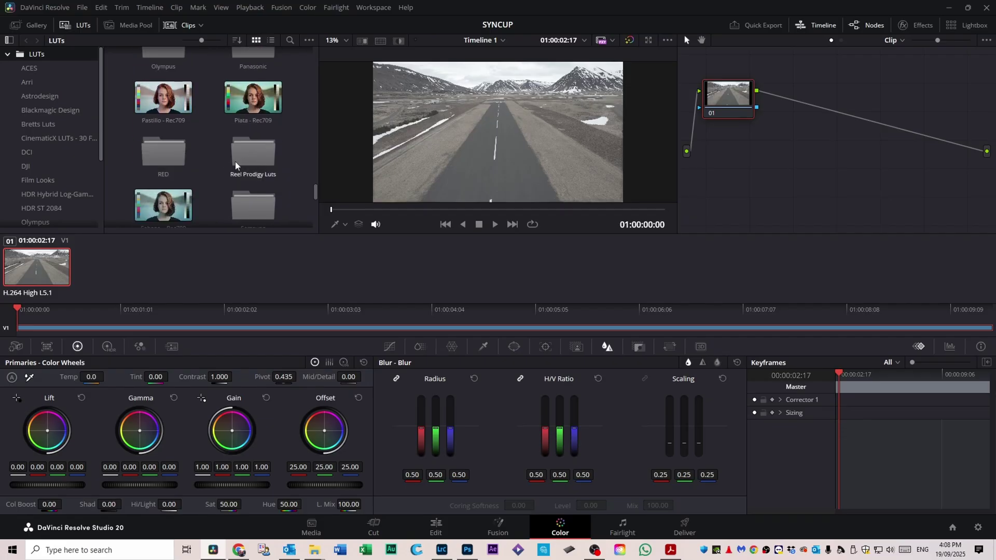
{"action": "double_click", "coordinate": [255, 156]}
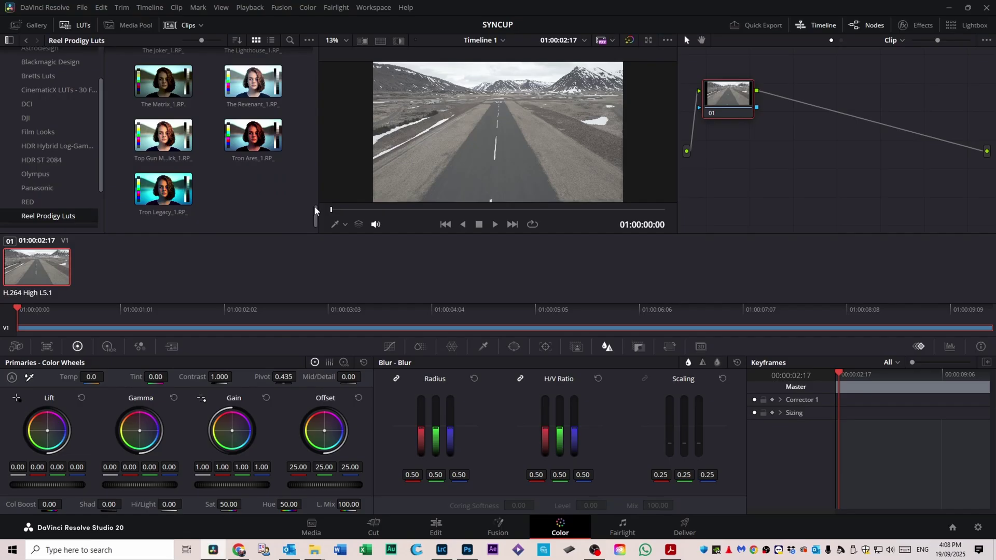
{"action": "left_click_drag", "start_coordinate": [315, 218], "coordinate": [317, 48]}
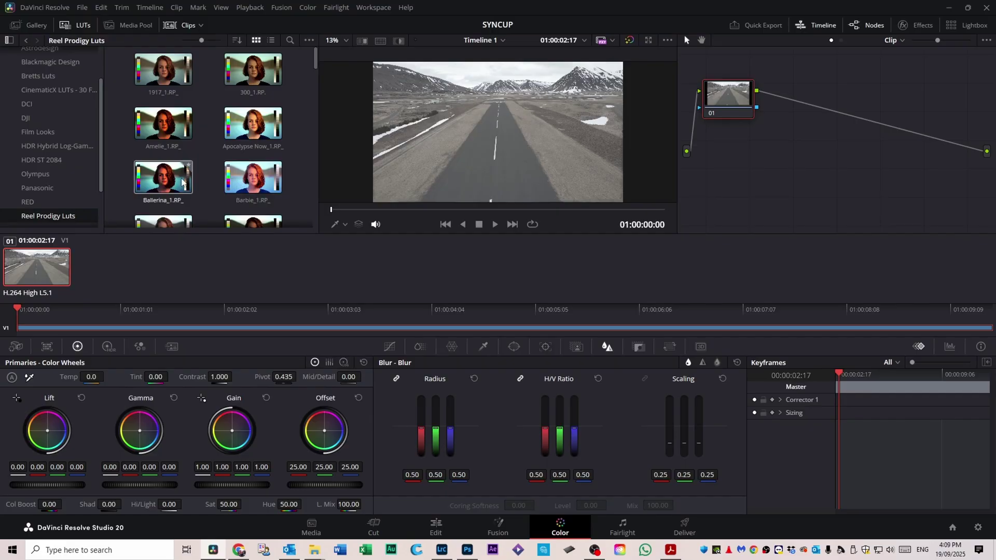
{"action": "scroll", "coordinate": [128, 191], "scroll_direction": "down", "scroll_amount": 2}
{"action": "scroll", "coordinate": [124, 187], "scroll_direction": "down", "scroll_amount": 2}
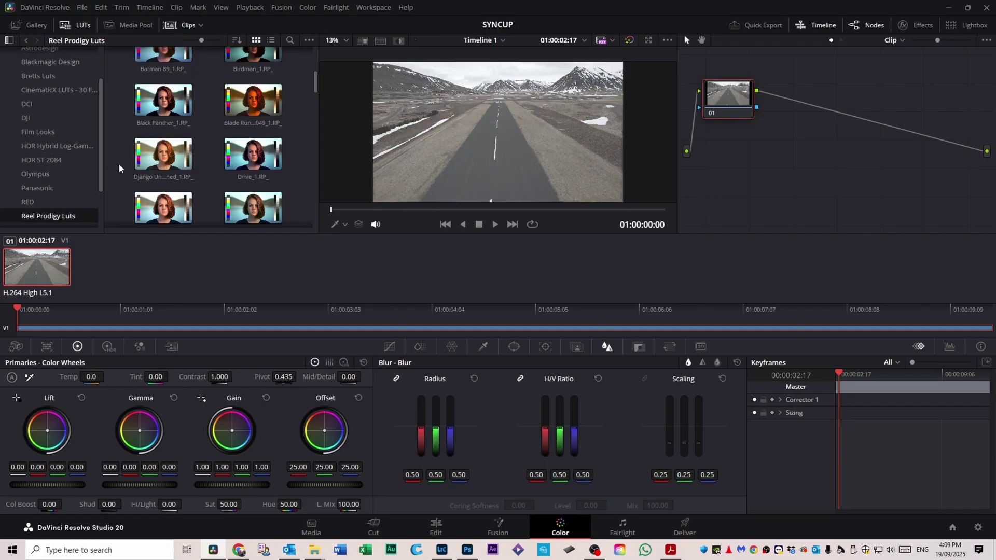
- Apply the Ballerina_1.RP_ LUT to the drone clip in the Color page clip strip
{"action": "scroll", "coordinate": [123, 165], "scroll_direction": "up", "scroll_amount": 3}
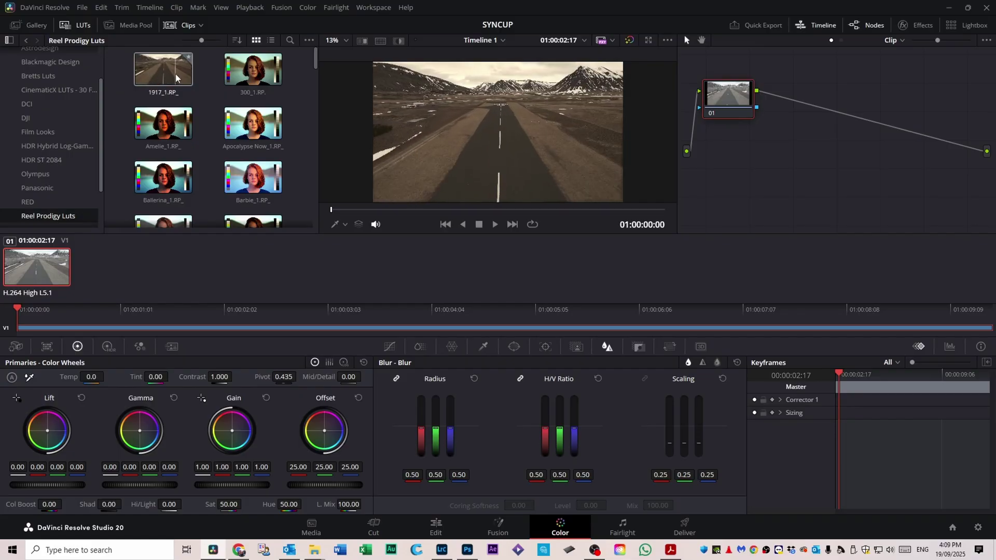
{"action": "scroll", "coordinate": [161, 79], "scroll_direction": "down", "scroll_amount": 1}
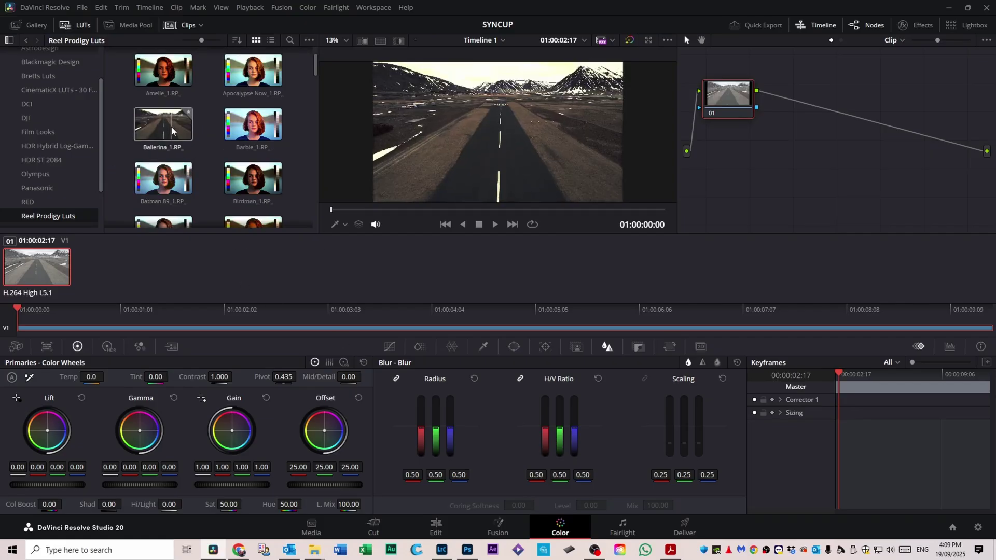
{"action": "left_click_drag", "start_coordinate": [169, 128], "coordinate": [47, 266]}
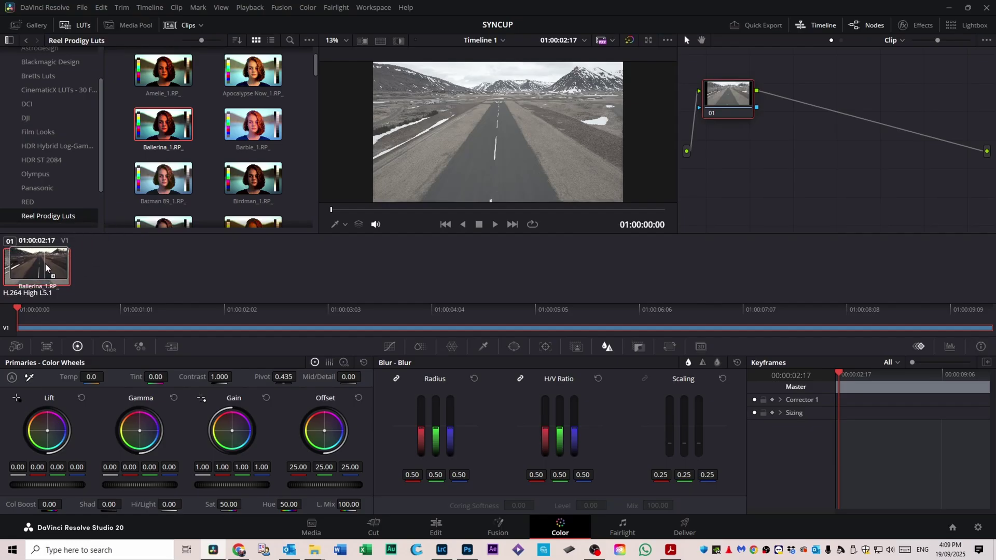
- Switch back to the Edit page and play the Ballerina-graded drone clip
{"action": "left_click", "coordinate": [436, 527]}
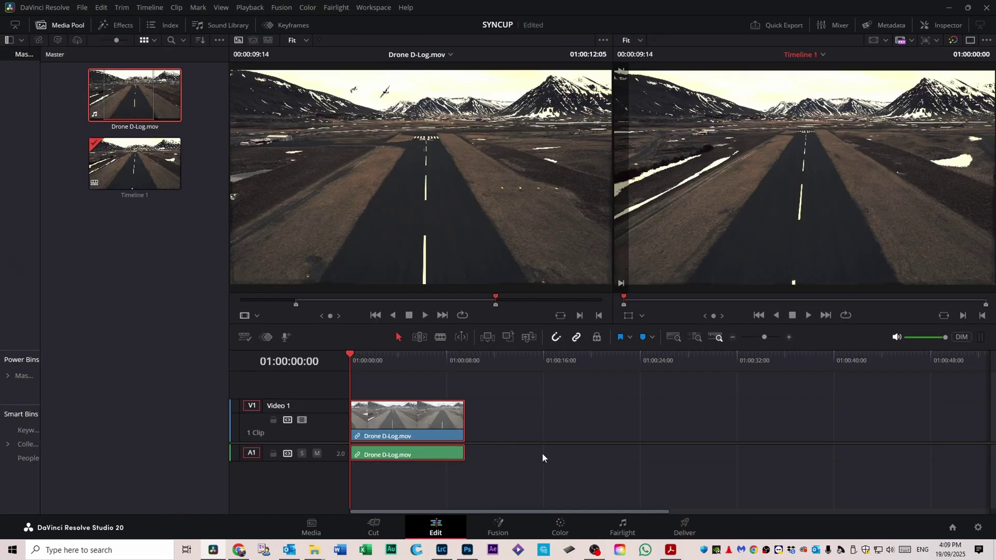
{"action": "key", "text": "space"}
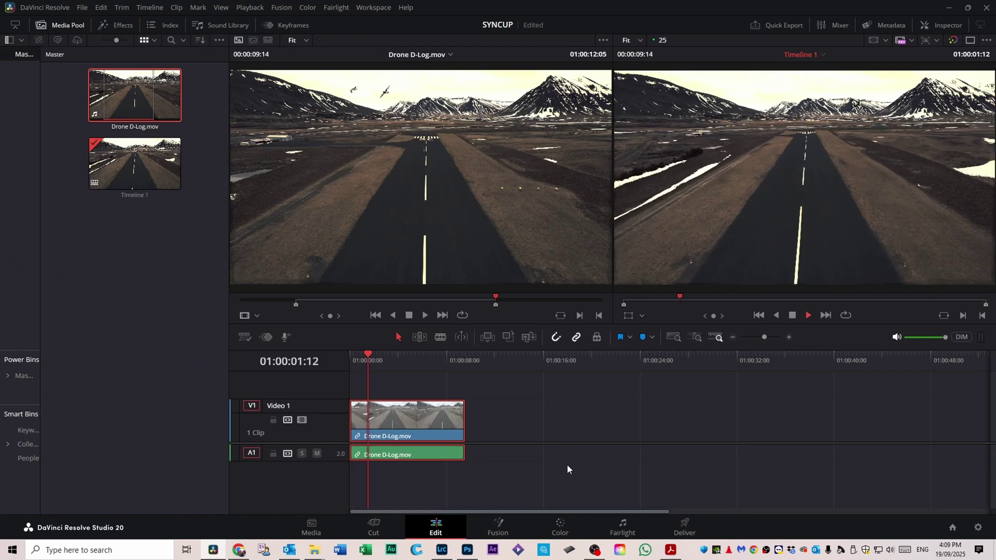